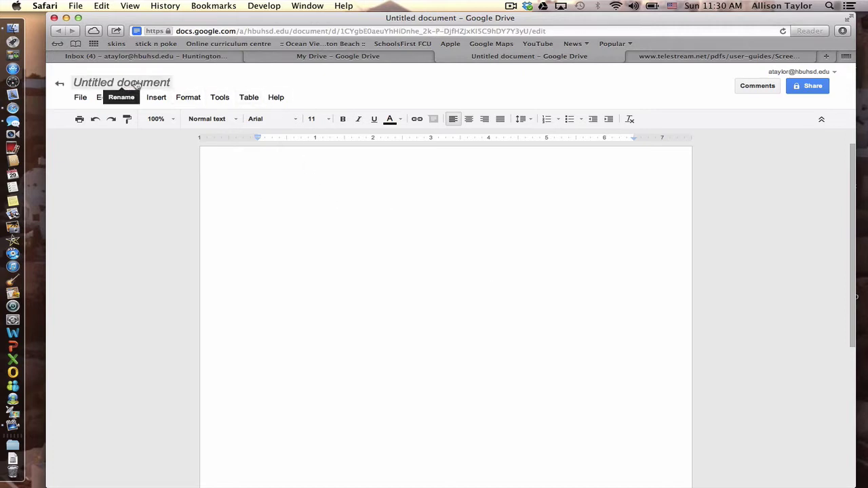
Rename the 'Untitled document' to 'MLA Formatting'.
left_click(136, 84)
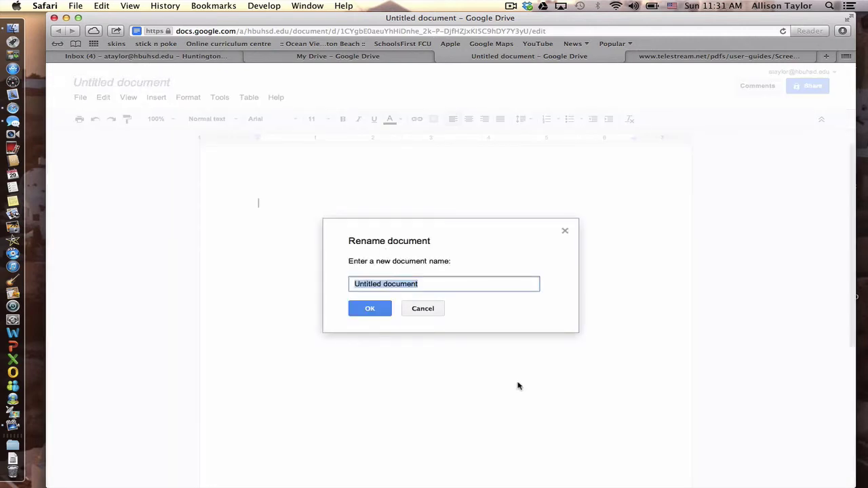
type("M")
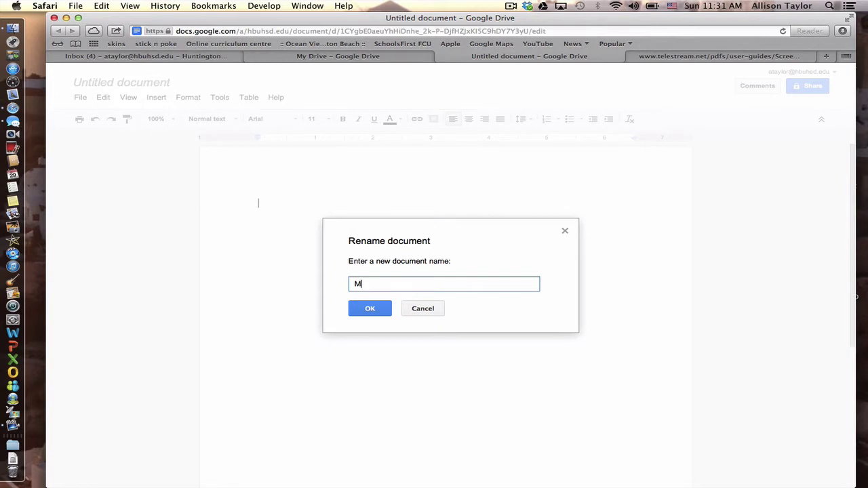
type("LA Formatting")
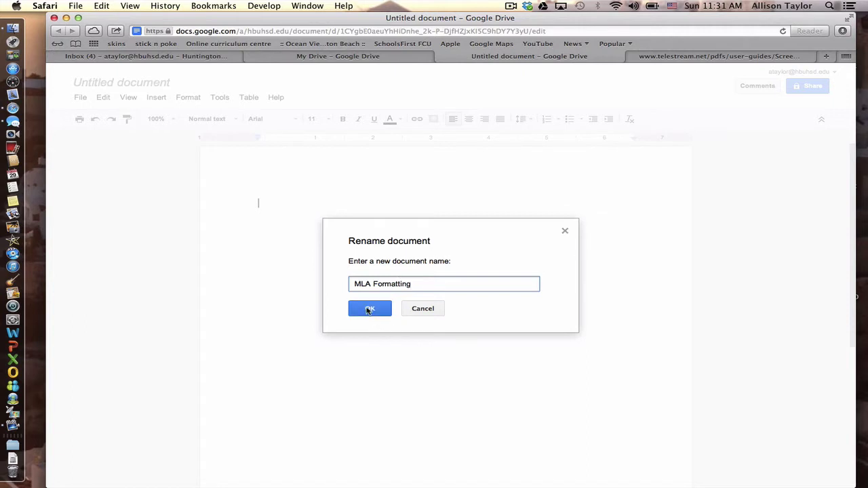
left_click(370, 310)
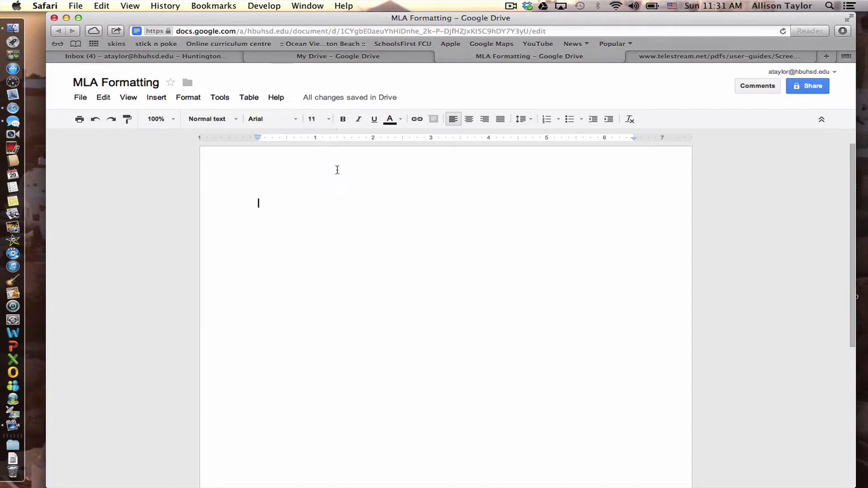
Change the font to Times New Roman at size 12.
left_click(296, 120)
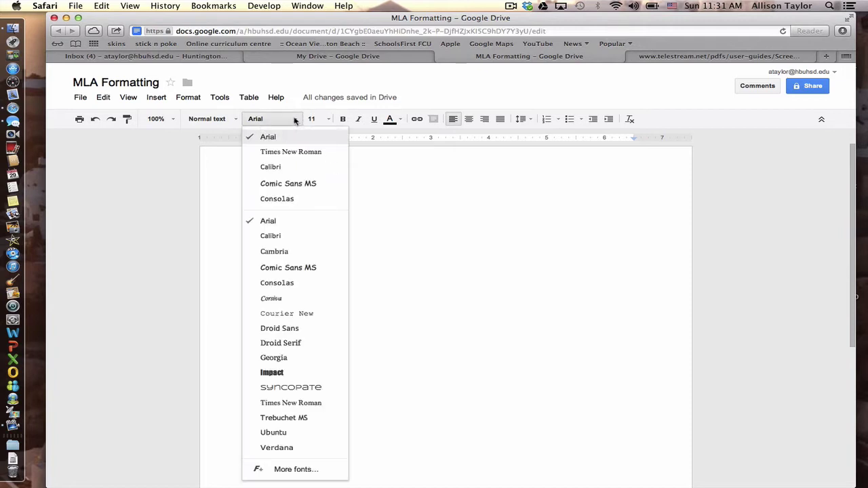
left_click(298, 153)
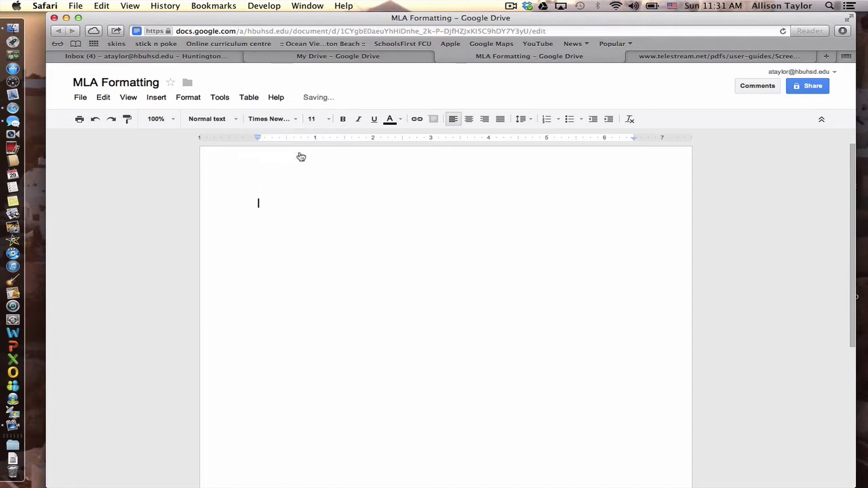
left_click(329, 120)
left_click(326, 196)
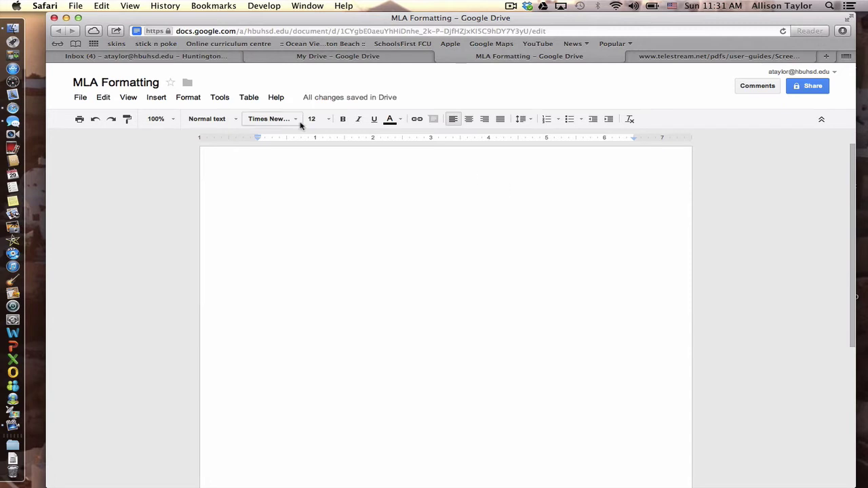
Insert a top-of-page page number header with the author's surname before the 1.
left_click(157, 99)
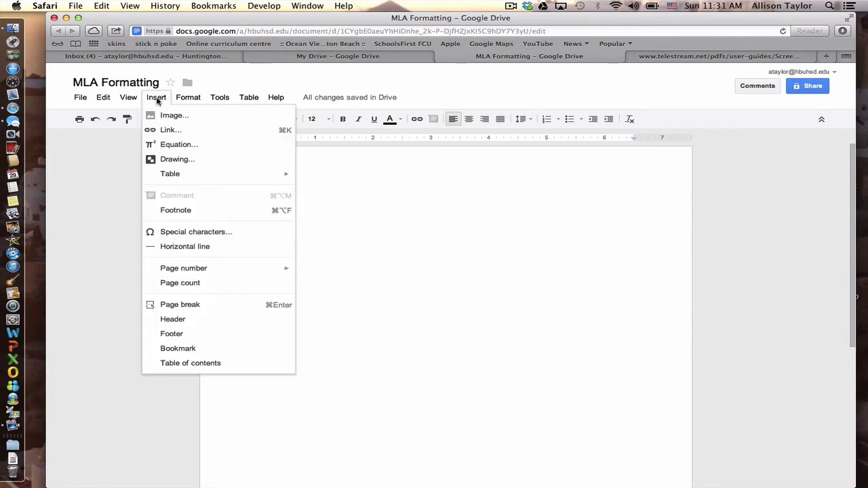
mouse_move(171, 269)
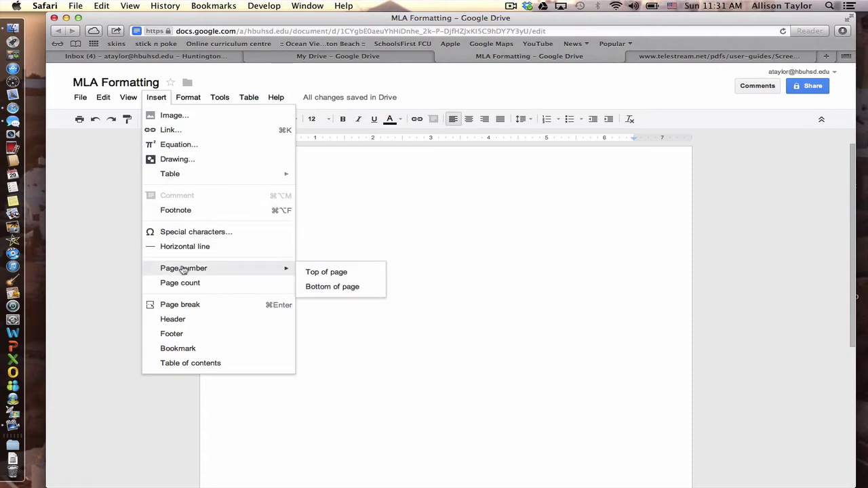
left_click(317, 273)
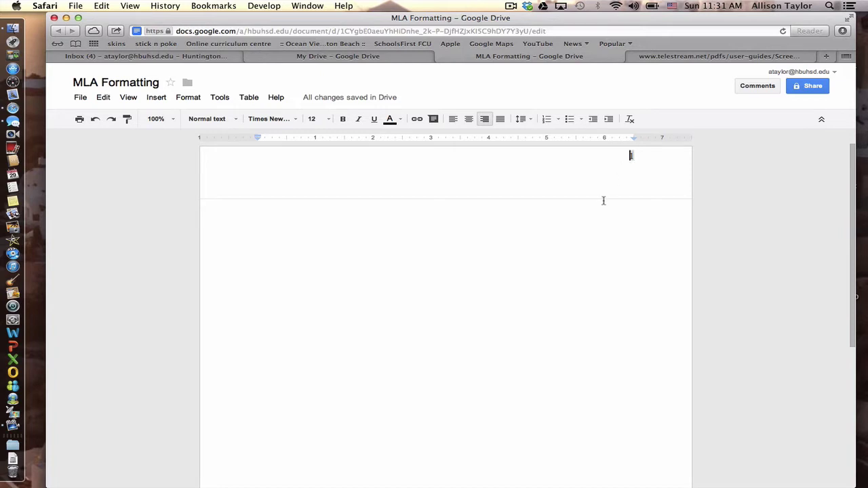
type("Taylor 1")
left_click(279, 210)
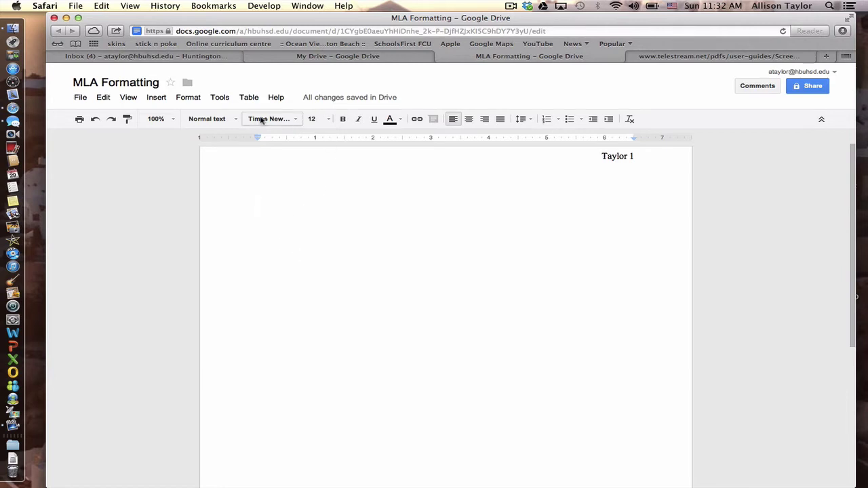
Switch to double line spacing and type the student's full name as the first heading line.
left_click(532, 122)
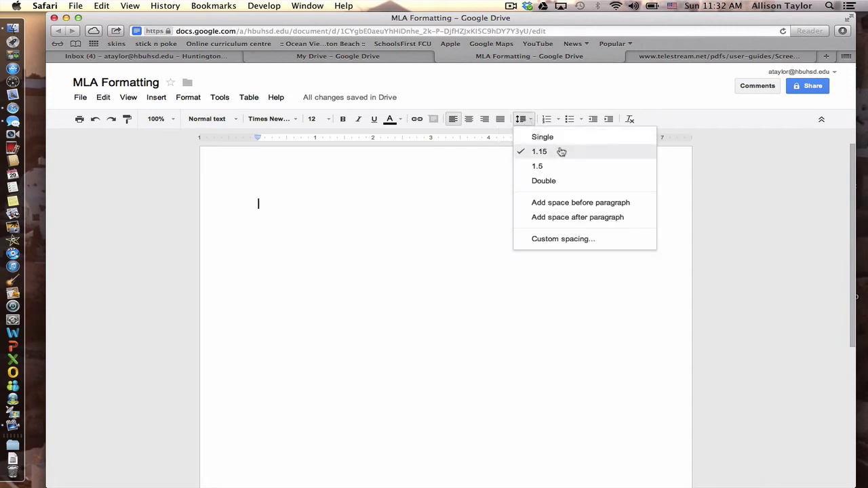
left_click(549, 183)
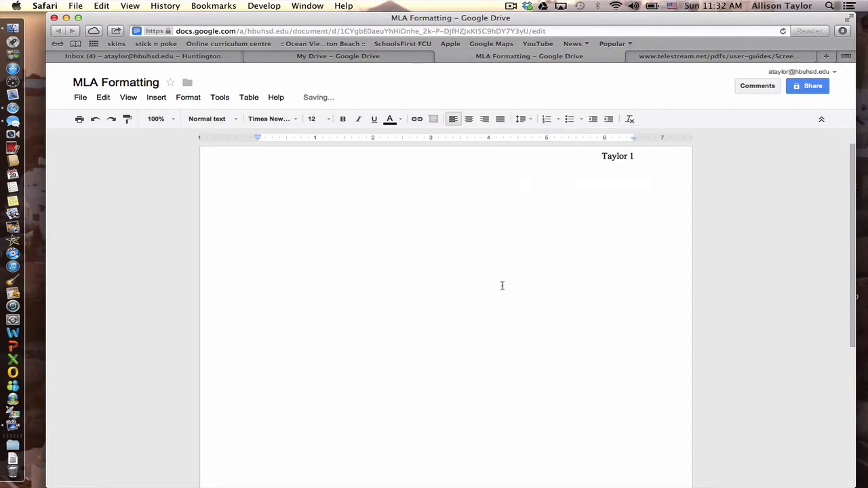
key("Return")
Add the 'Teachers Name', 'Class Name' and 'Date' heading lines, one per line.
type("Teachers ")
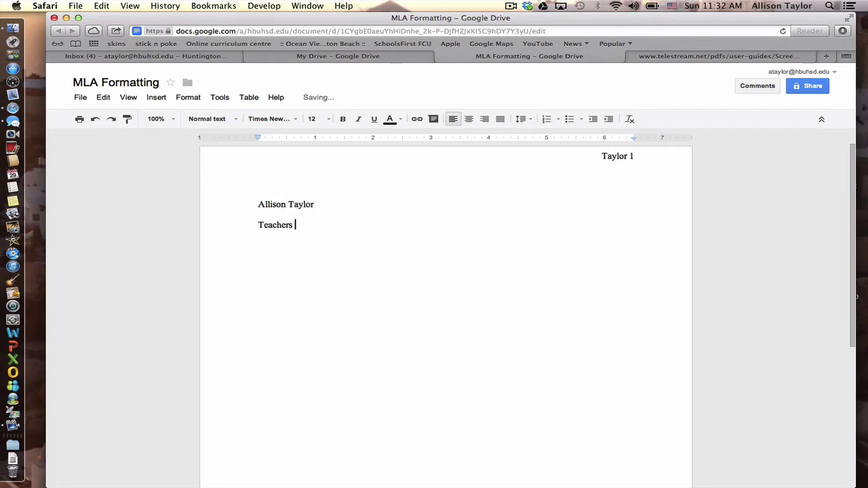
type("Name")
key("Return")
type("Calss")
key("BackSpace")
key("BackSpace")
key("BackSpace")
key("BackSpace")
type("lass Name")
key("Return")
type("C")
key("BackSpace")
type("Date")
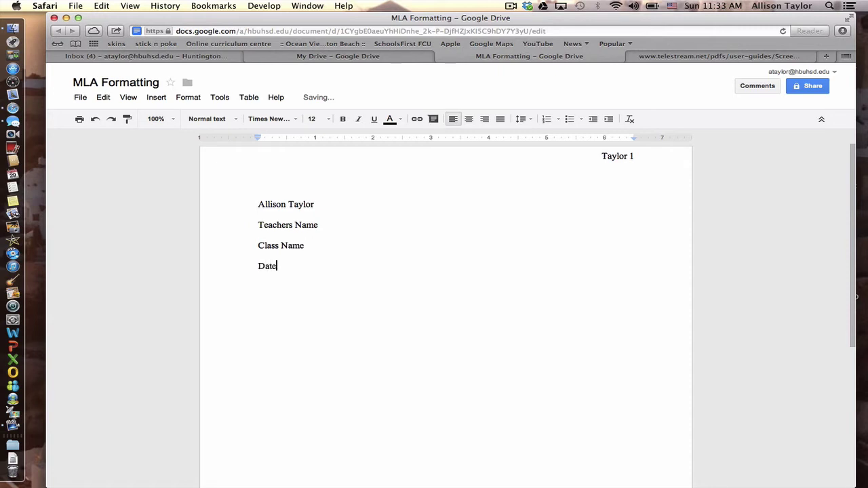
key("Return")
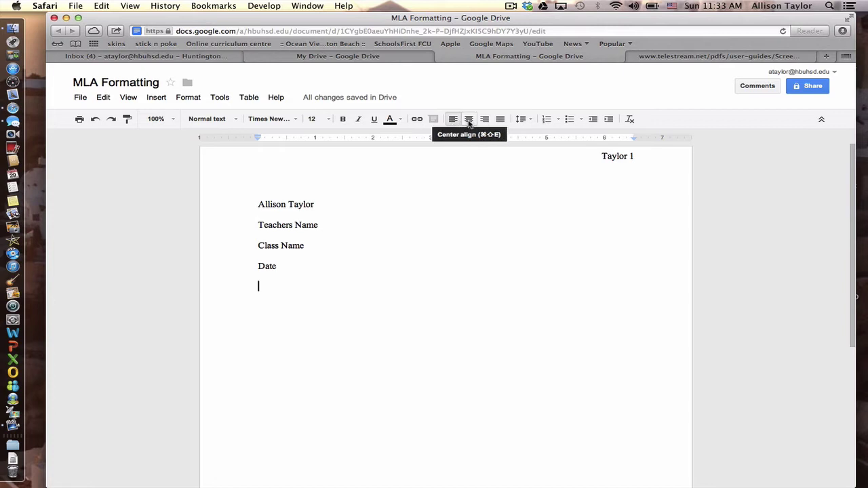
Center 'Creative Title' below the heading, then start a left-aligned, tab-indented paragraph line.
left_click(469, 121)
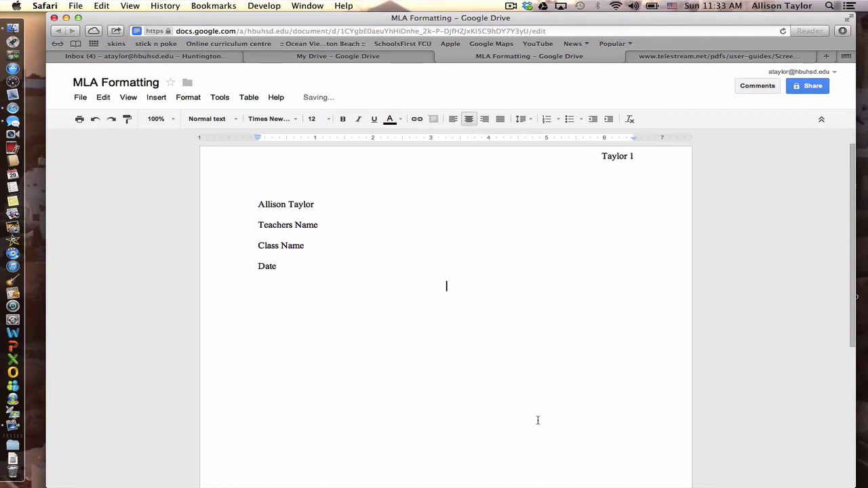
type("Creative Title")
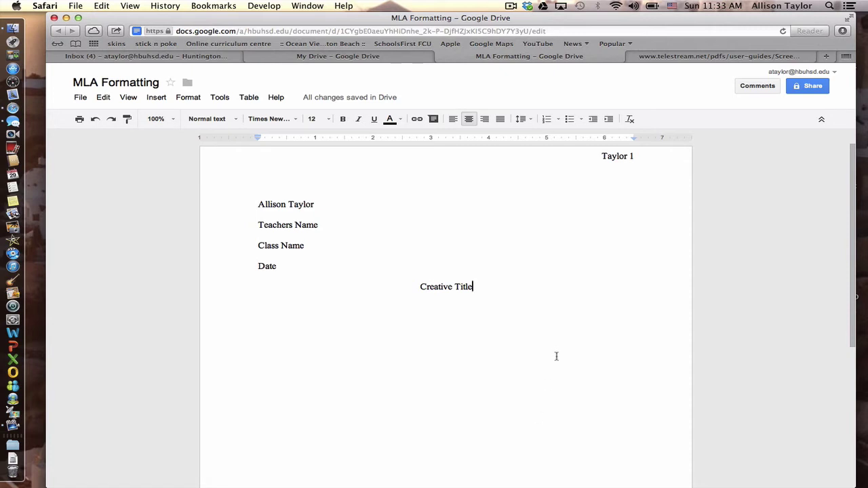
key("Return")
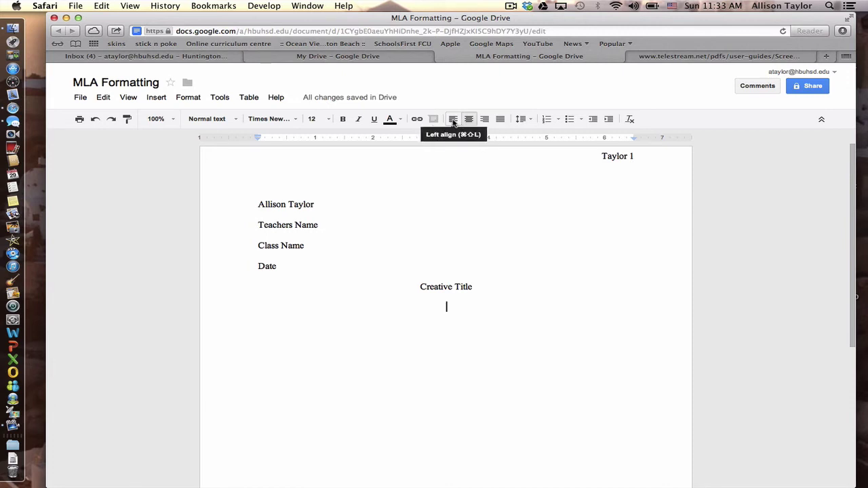
left_click(453, 120)
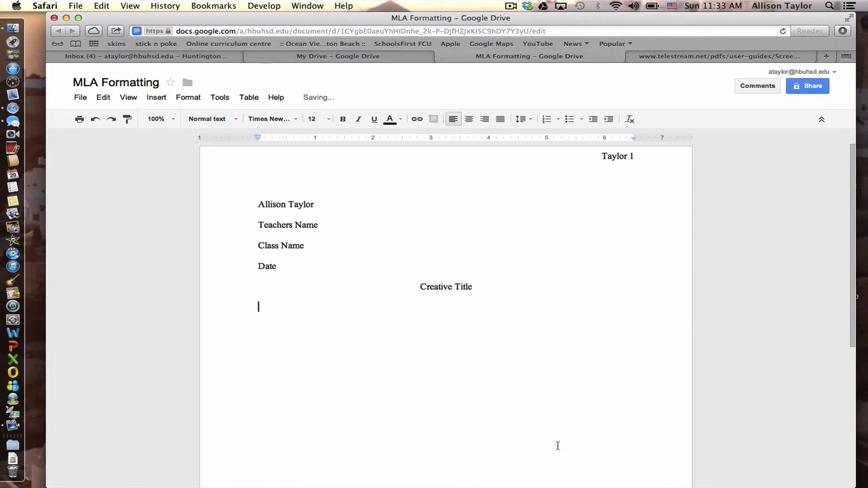
key("Tab")
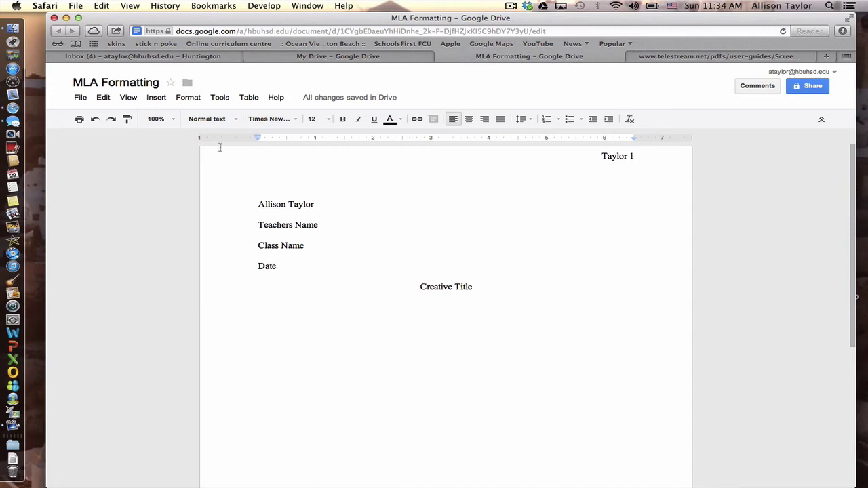
Download the document as a Microsoft Word (.docx) file.
left_click(81, 99)
mouse_move(102, 240)
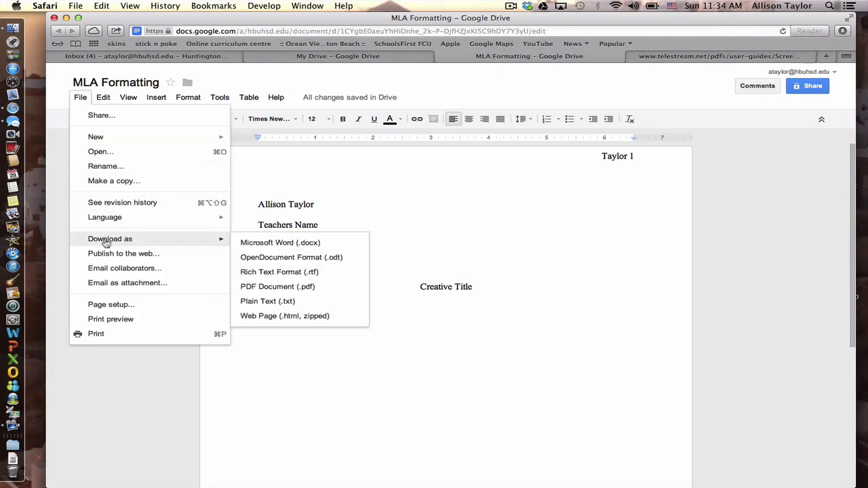
left_click(264, 243)
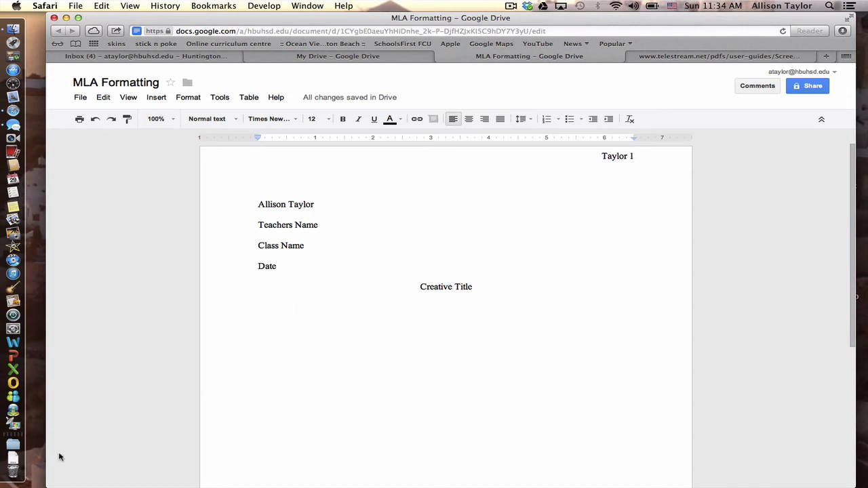
Open the downloaded MLAFormatting.docx in Word and close the unrelated telephone list document.
left_click(12, 460)
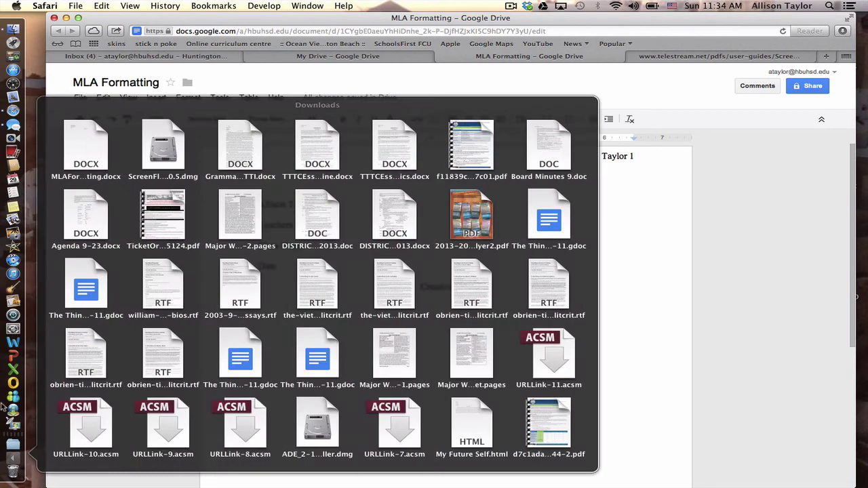
left_click(79, 155)
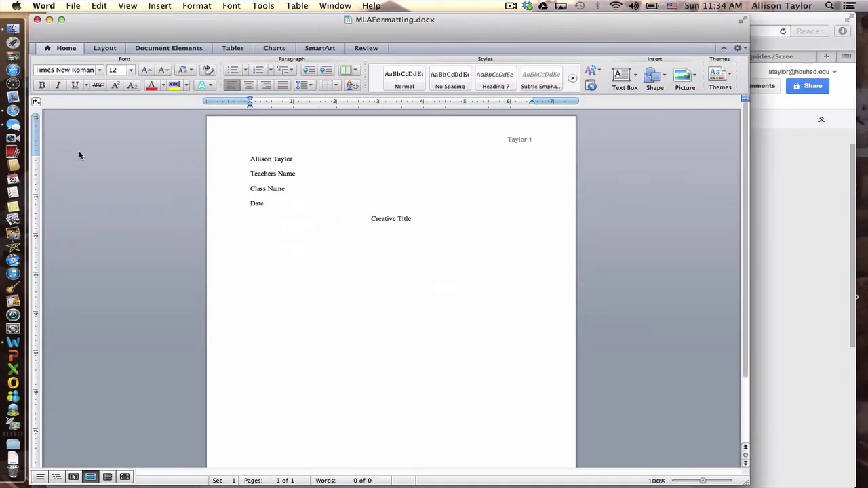
left_click(38, 20)
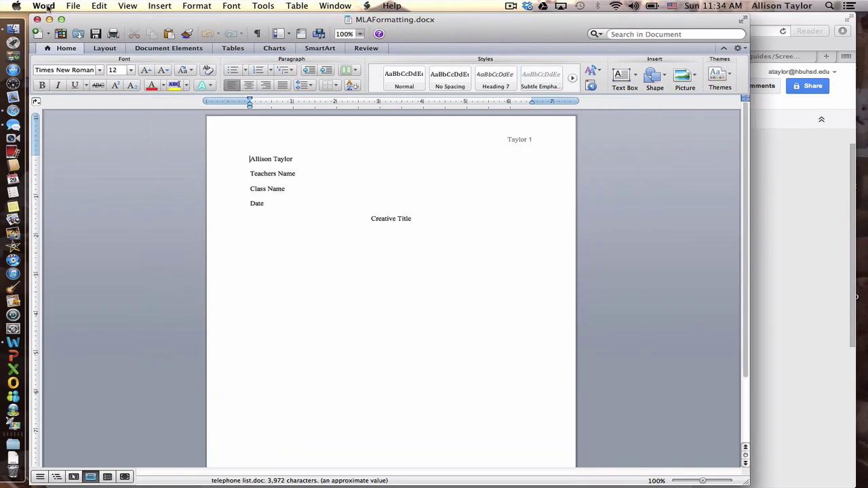
Save MLAFormatting to the Desktop as a Word Document (.docx).
left_click(45, 6)
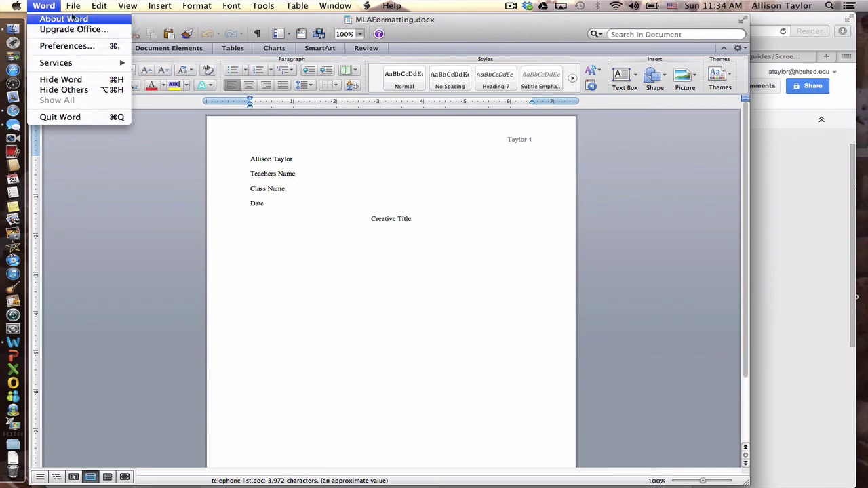
mouse_move(73, 6)
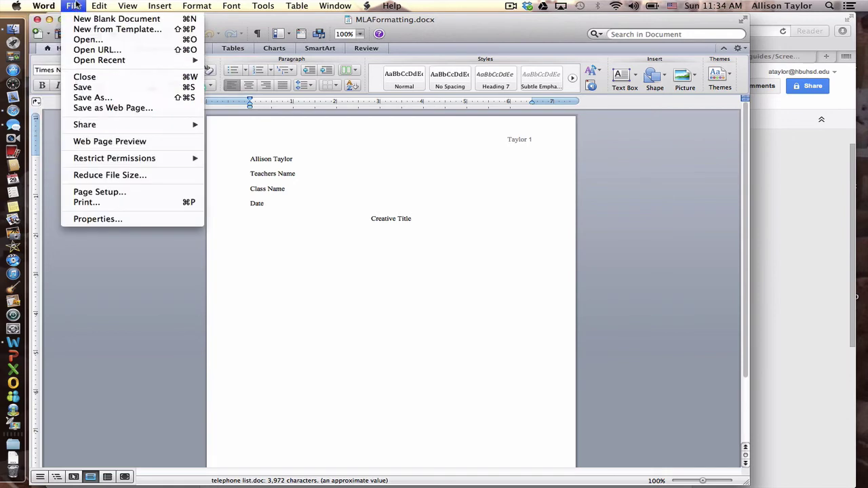
left_click(88, 98)
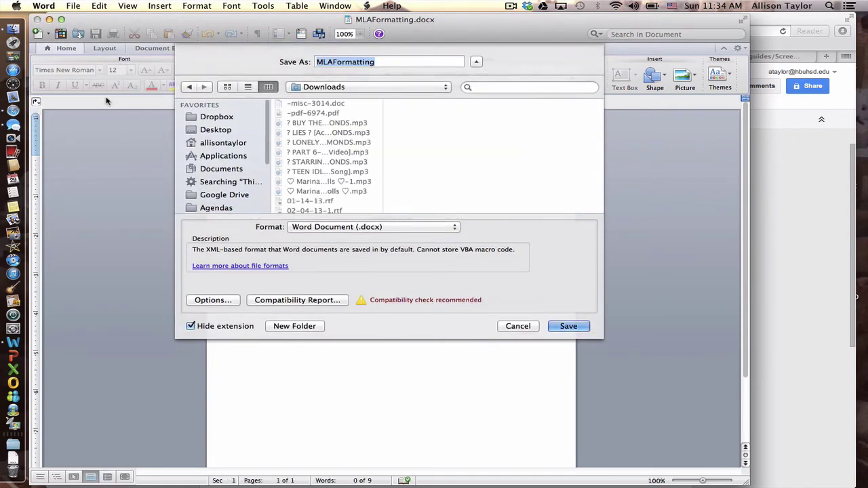
left_click(209, 131)
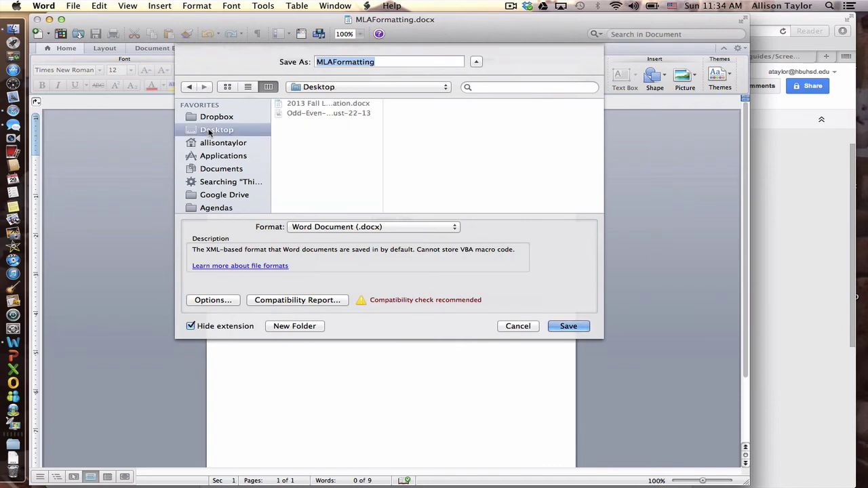
left_click(567, 327)
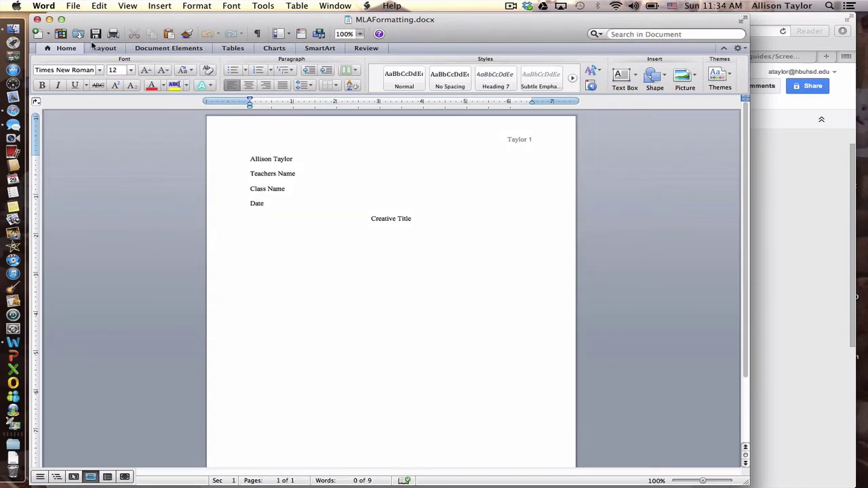
left_click(46, 8)
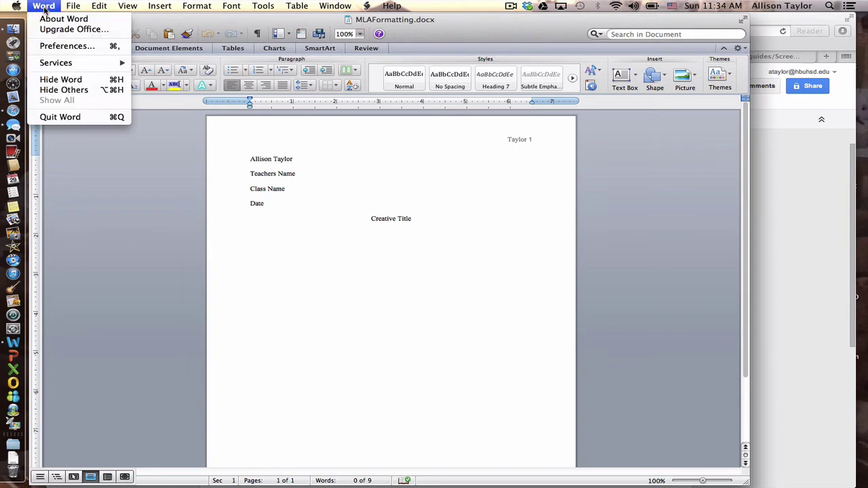
Quit Word and load the Turnitin site in Safari.
left_click(68, 117)
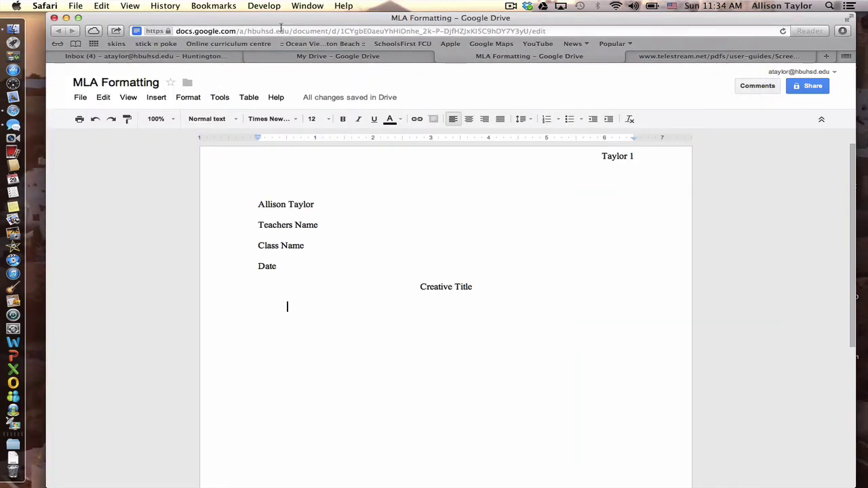
left_click(280, 30)
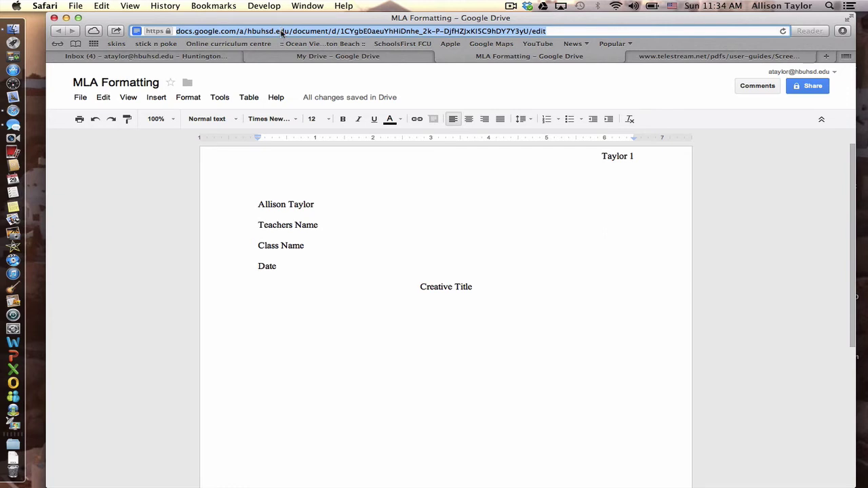
type("Turni")
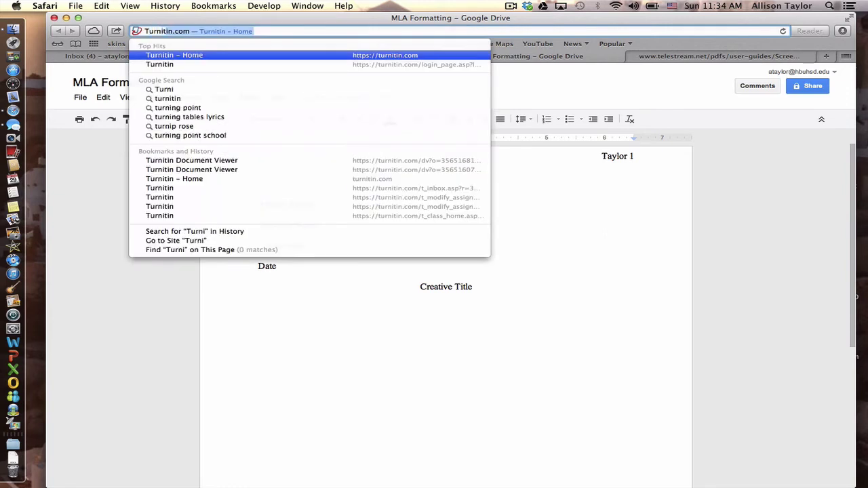
type("t")
key("Return")
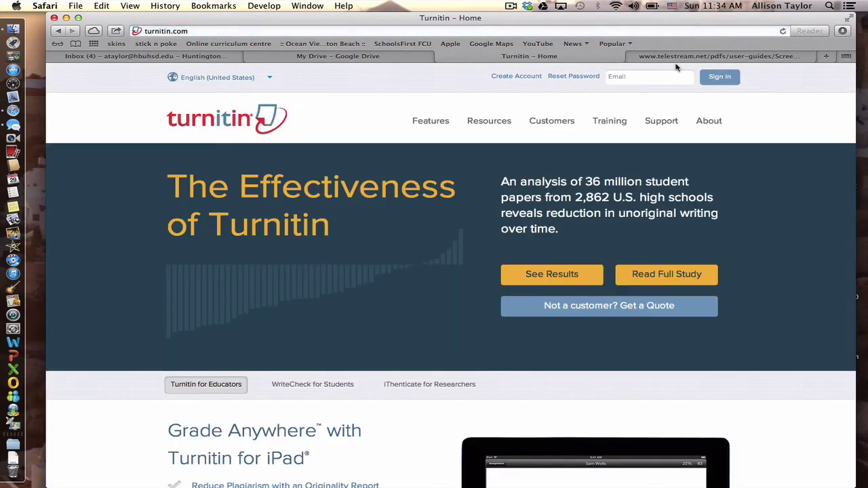
Sign in to Turnitin with the student's email and password.
left_click(655, 79)
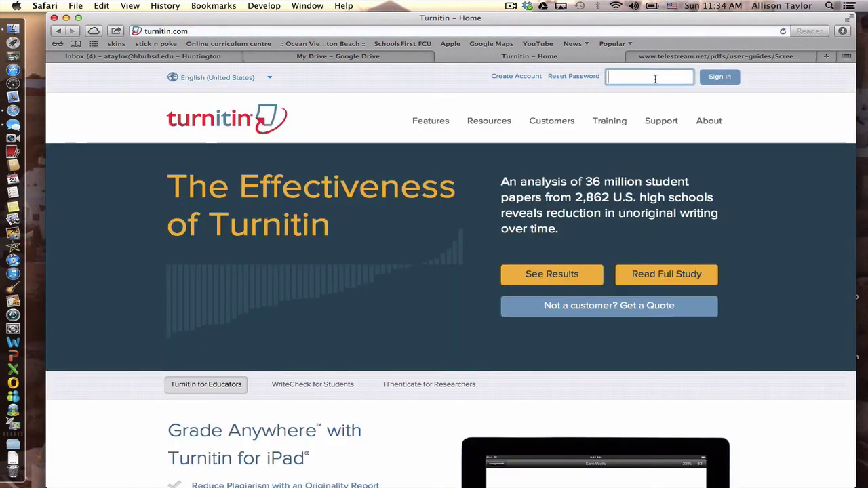
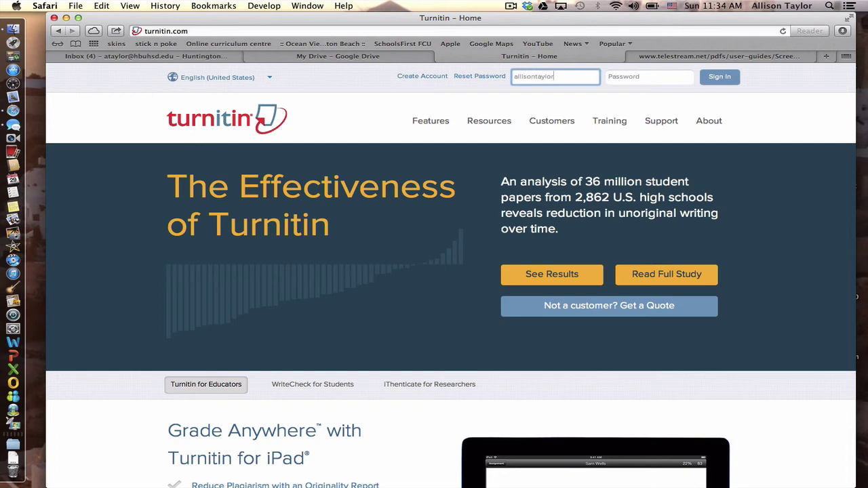
key("Tab")
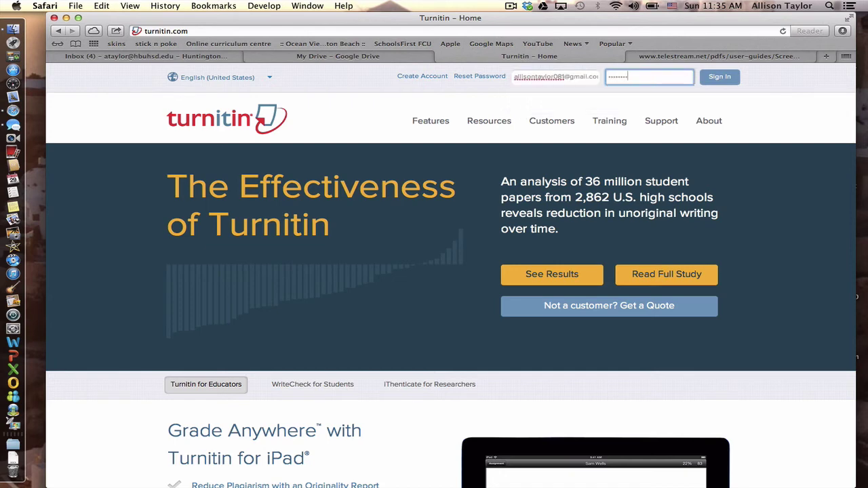
key("Return")
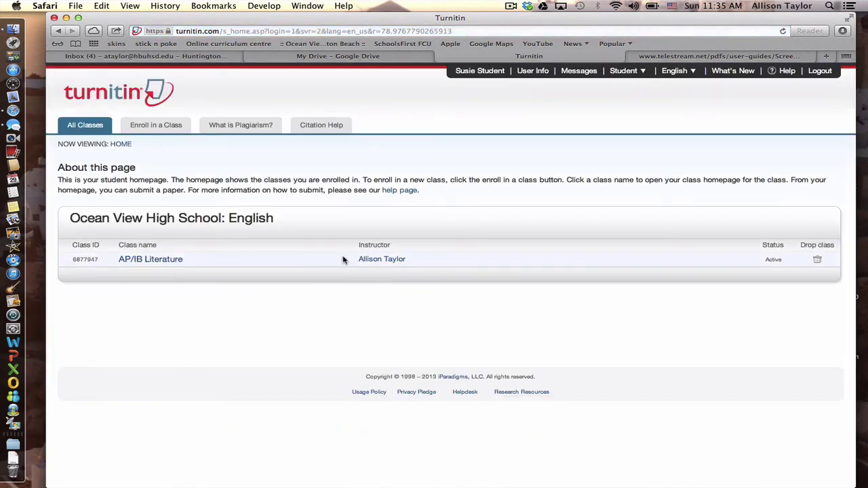
Open AP/IB Literature, start a TTTC Grammar Check submission, and title it 'MLA Format'.
left_click(166, 262)
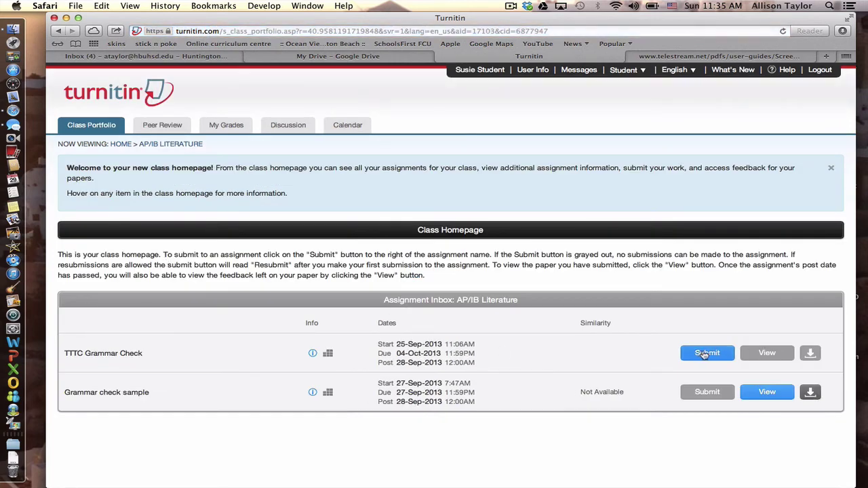
left_click(706, 354)
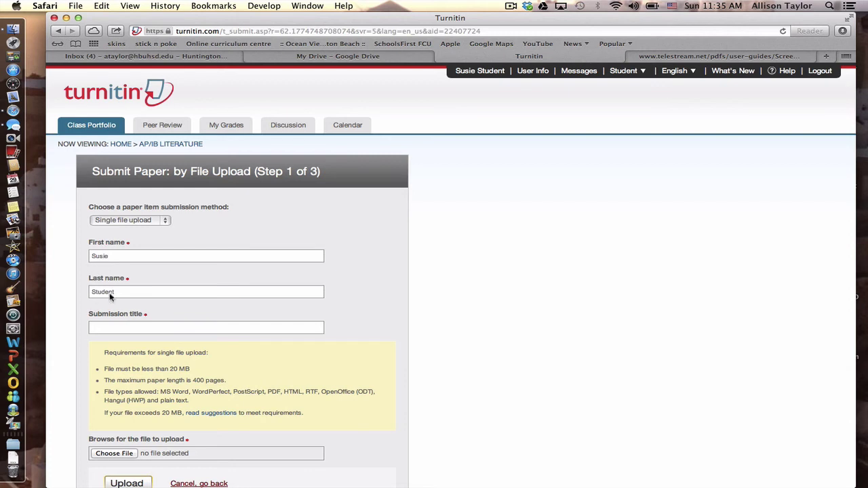
left_click(113, 328)
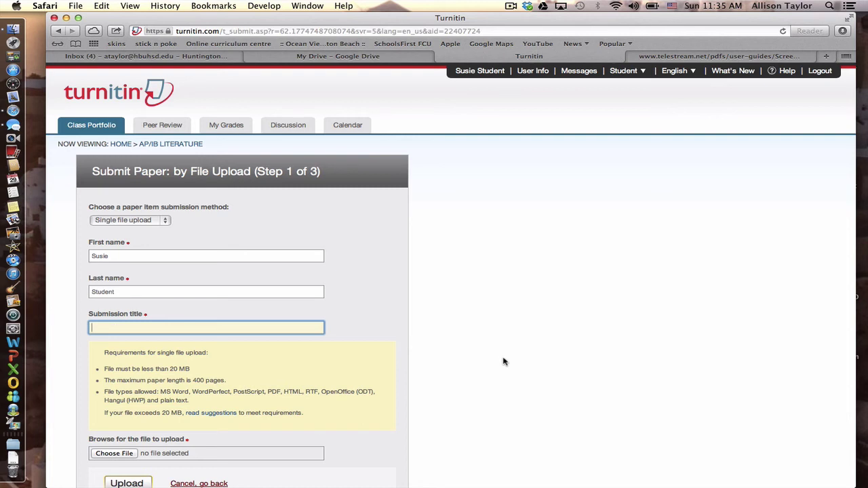
type("MLA Format")
Select MLAFormatting from the Desktop as the file to upload.
left_click(112, 454)
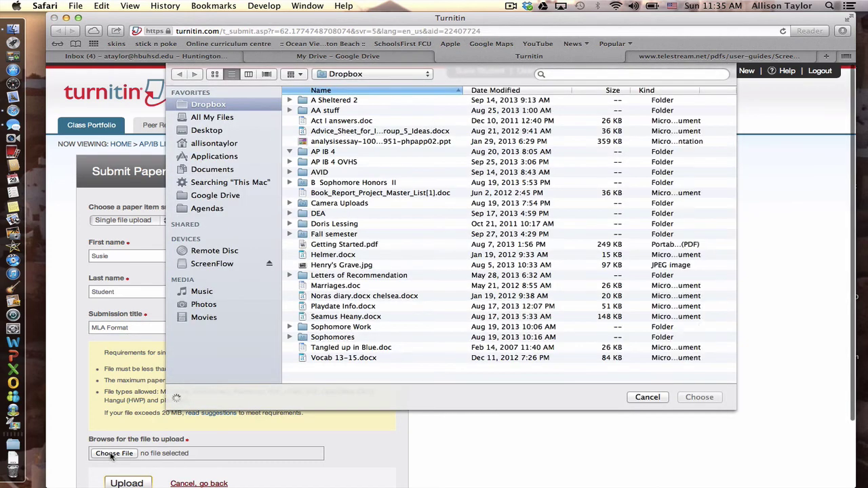
scroll(307, 97, "down", 5)
left_click(210, 133)
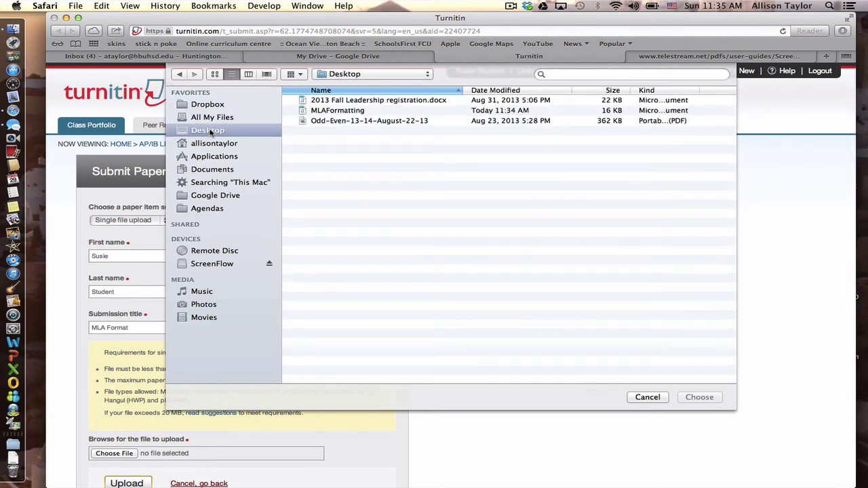
left_click(358, 111)
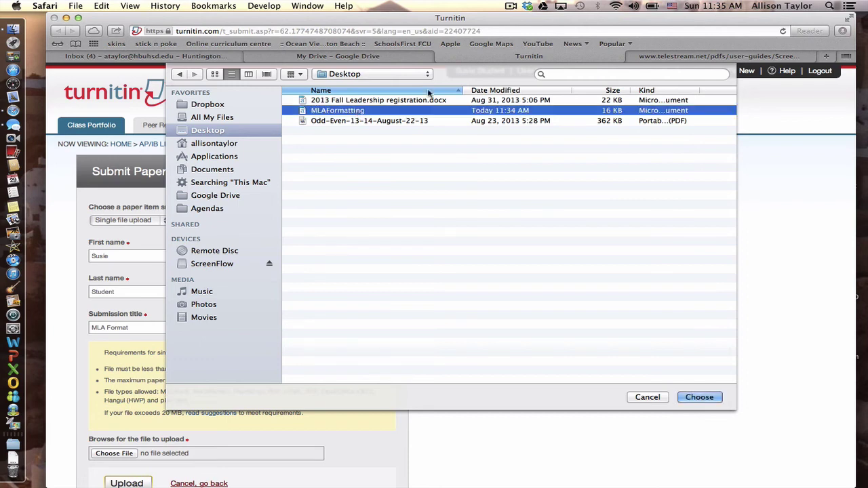
left_click(701, 397)
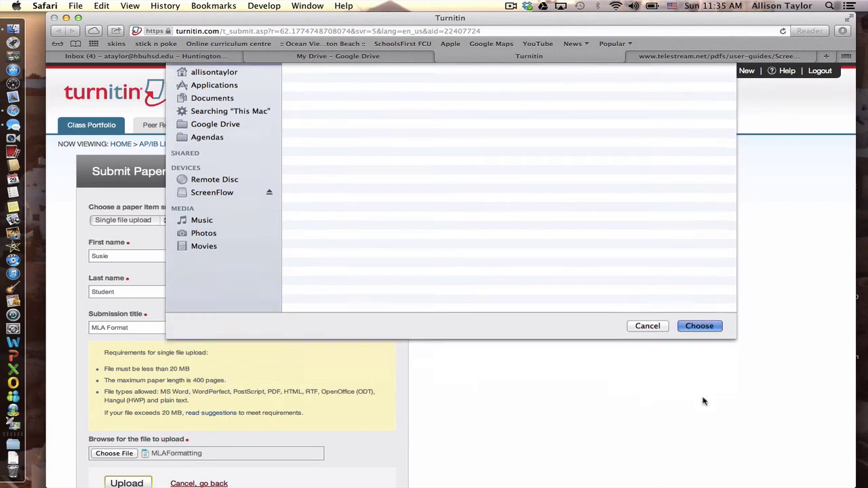
scroll(349, 472, "down", 3)
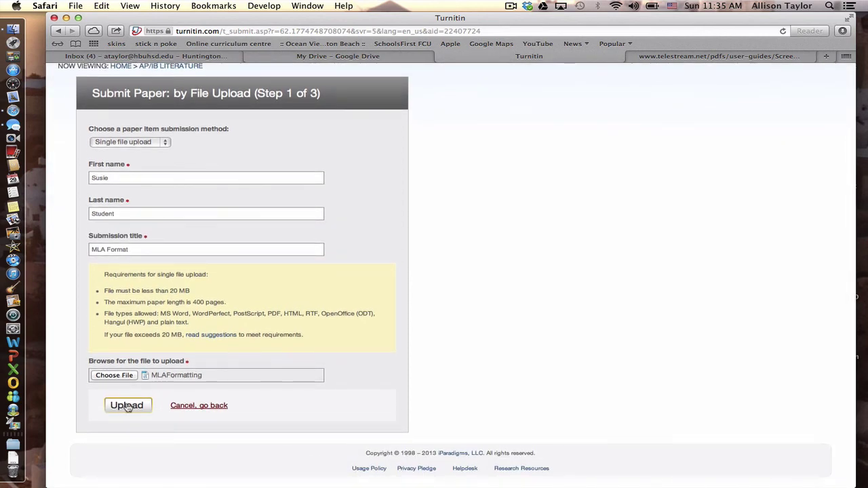
Try uploading the paper, cancel after the under-20-words rejection, and log out of Turnitin.
left_click(127, 406)
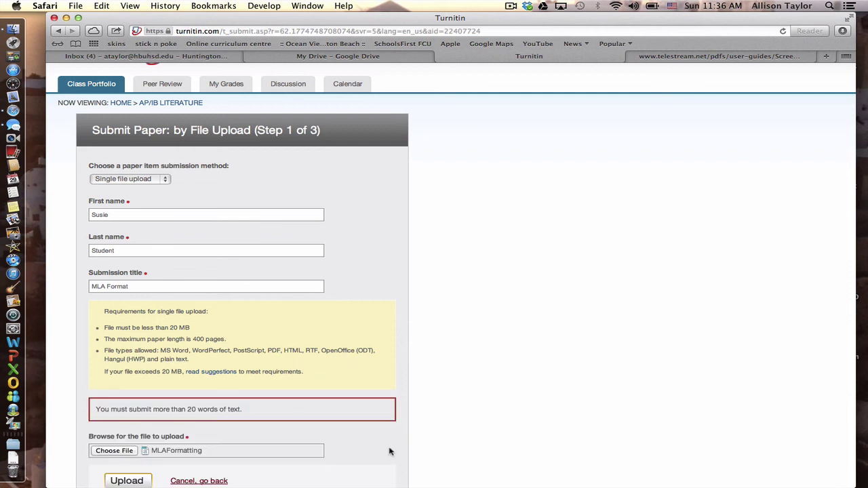
scroll(390, 451, "down", 3)
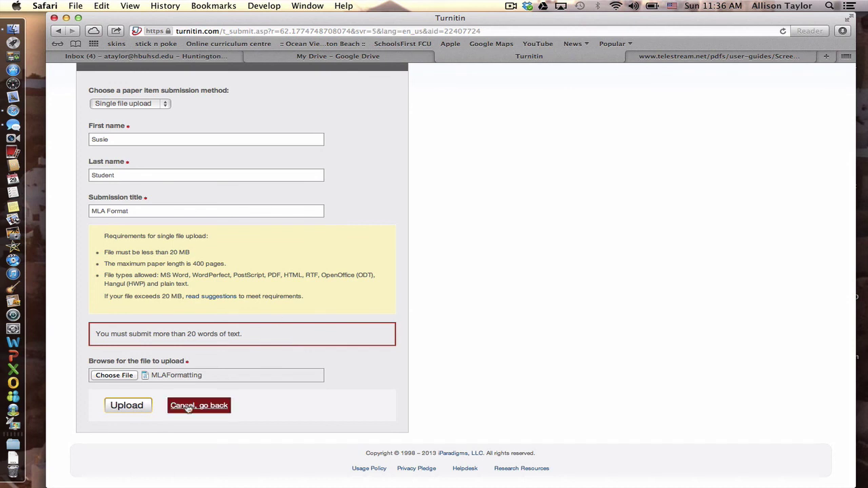
left_click(188, 406)
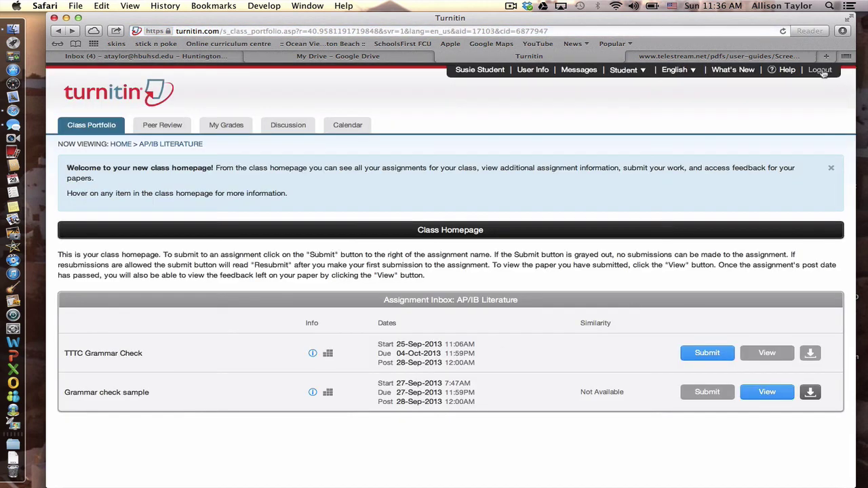
left_click(820, 69)
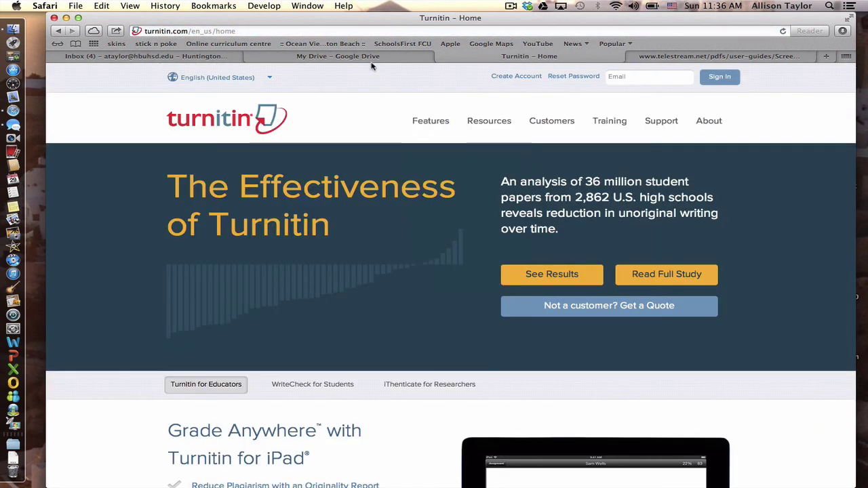
From My Drive, search the Drive files for 'MLA'.
left_click(372, 58)
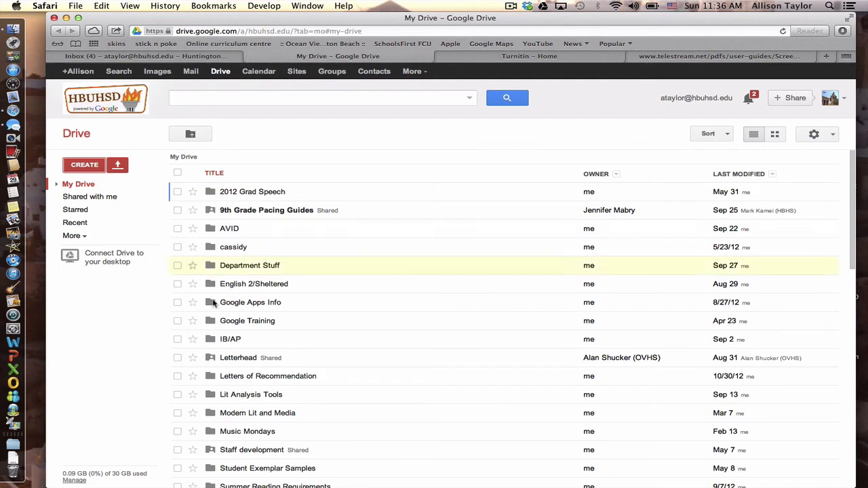
scroll(230, 354, "down", 10)
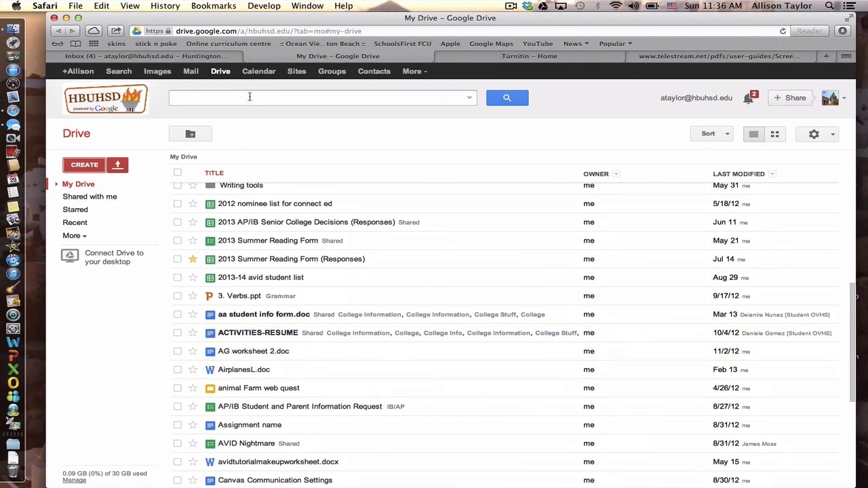
left_click(249, 98)
type("MLA F")
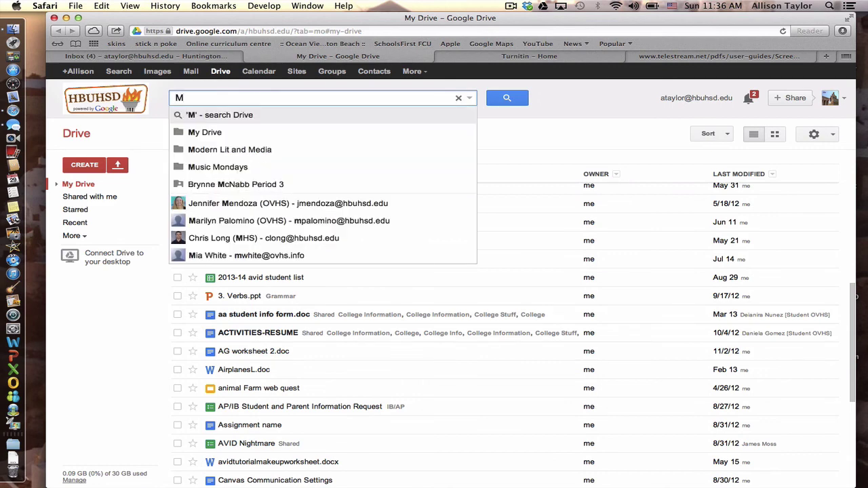